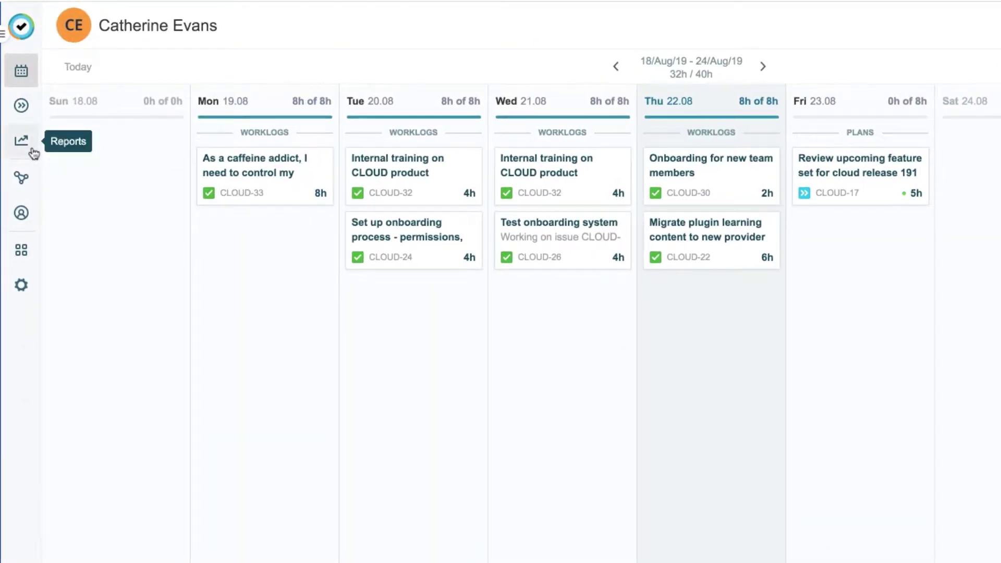
- Go to the Reports page from the left sidebar
click(32, 146)
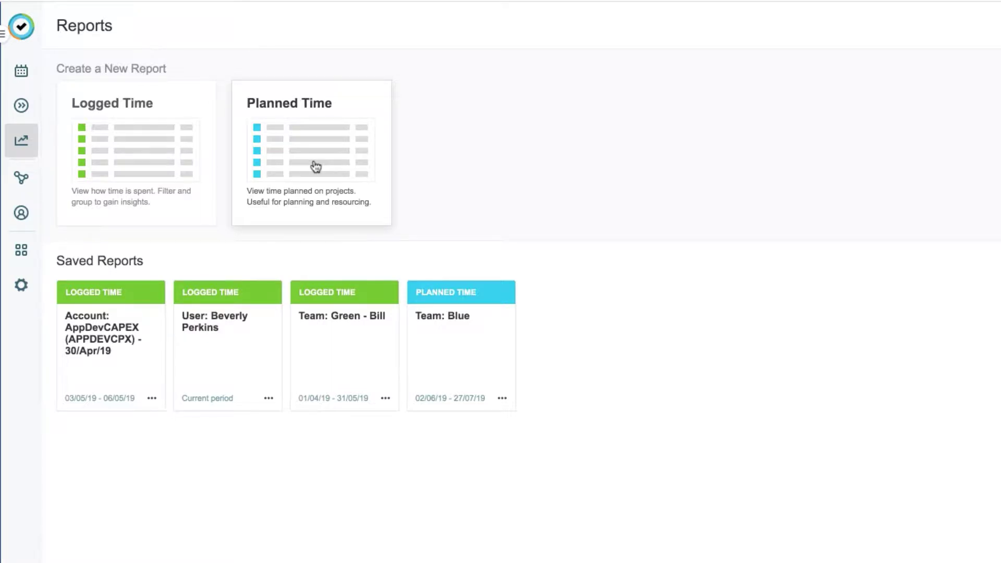
- Start a new Logged Time report filtered by Teams to Blue and Green
click(156, 164)
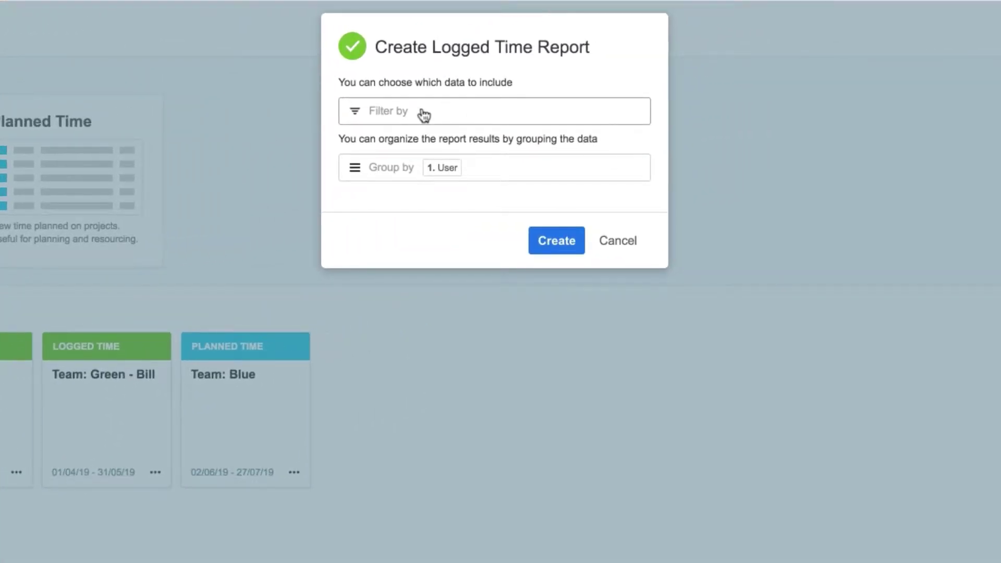
click(425, 115)
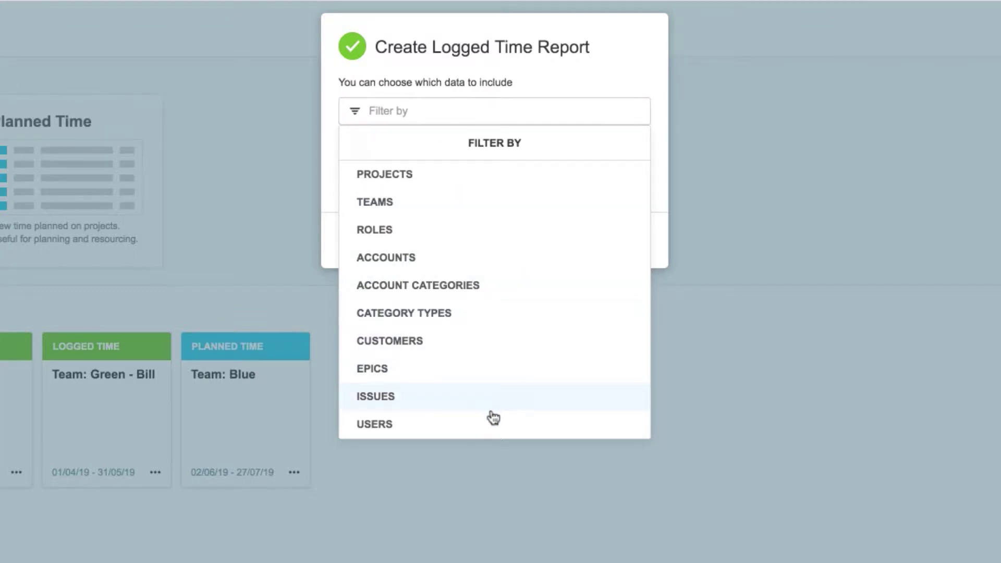
click(444, 207)
click(371, 245)
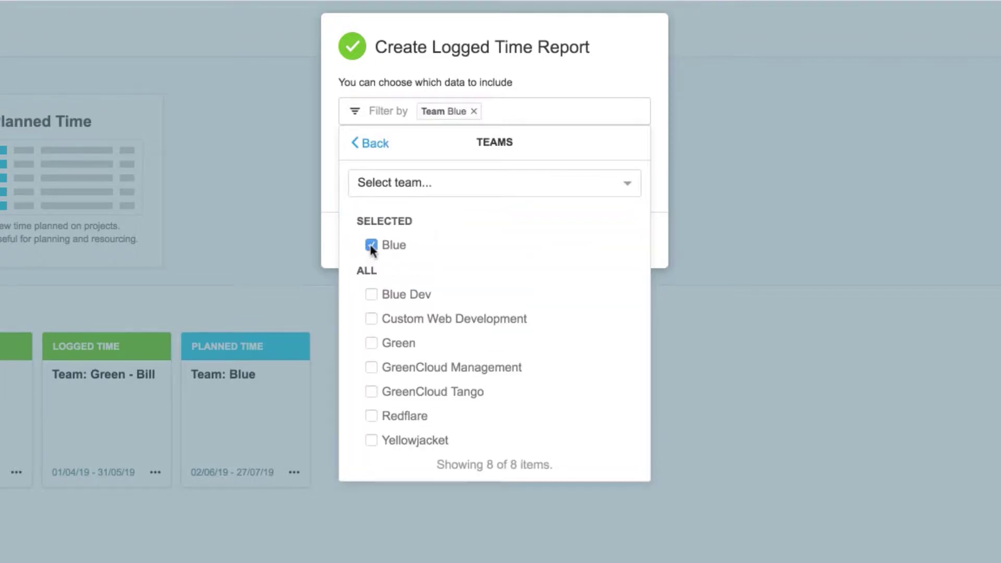
click(370, 342)
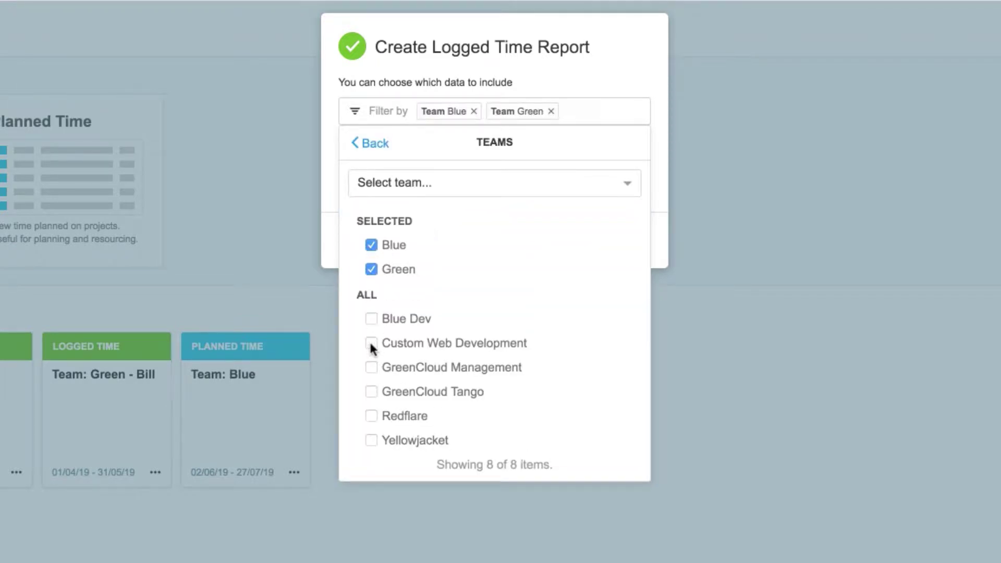
click(327, 251)
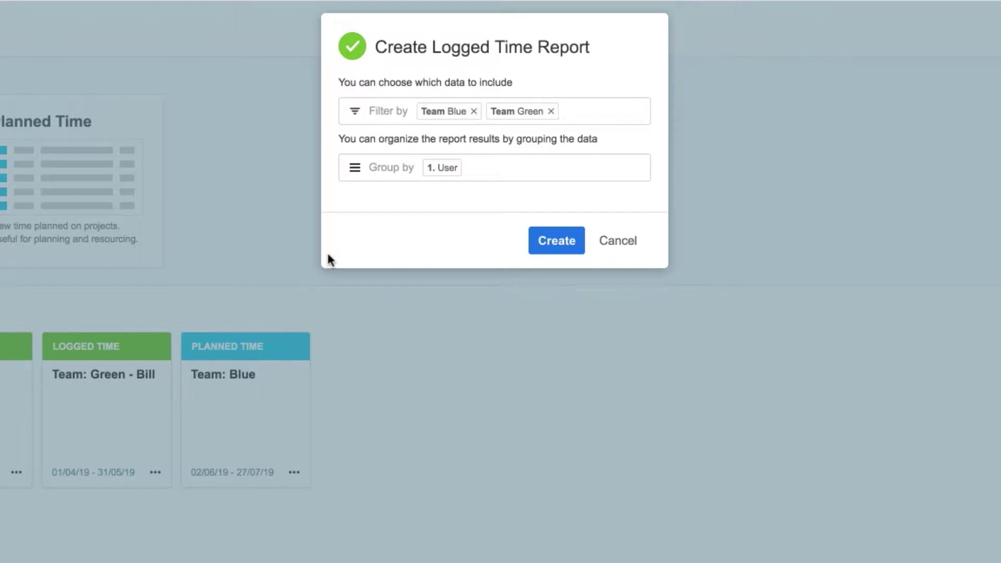
- Add Project, Epic and Issue grouping levels after User, in that order
click(495, 175)
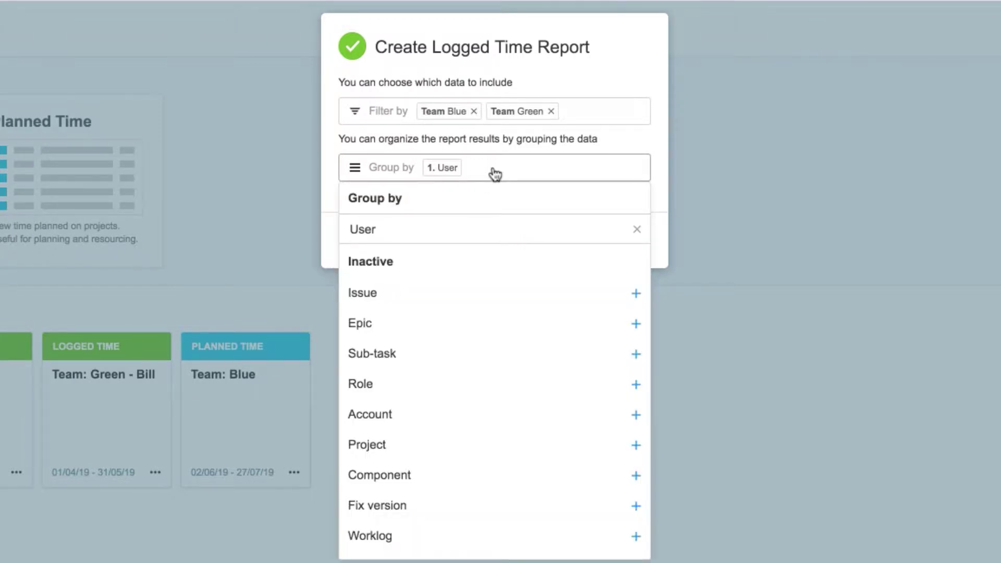
click(458, 450)
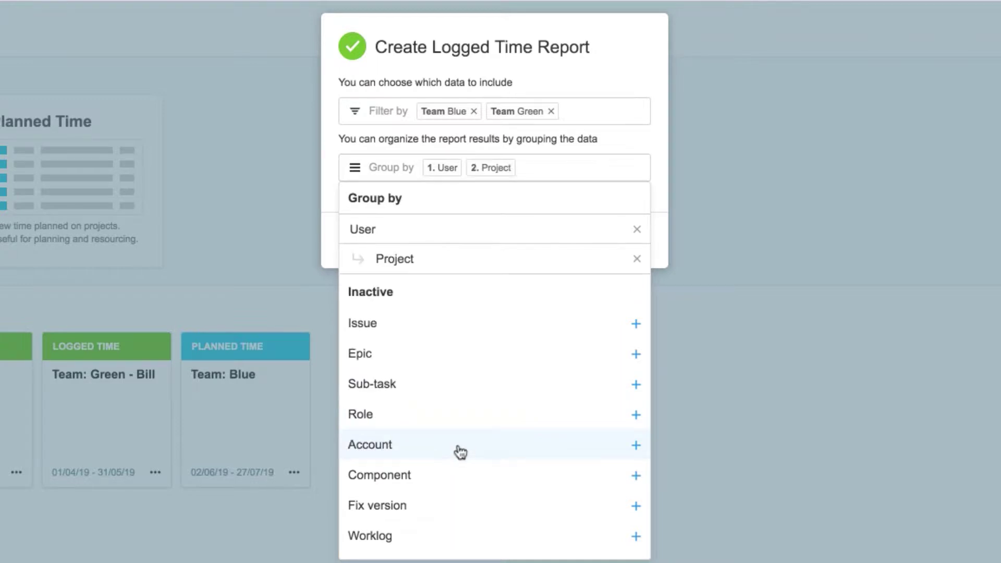
click(448, 324)
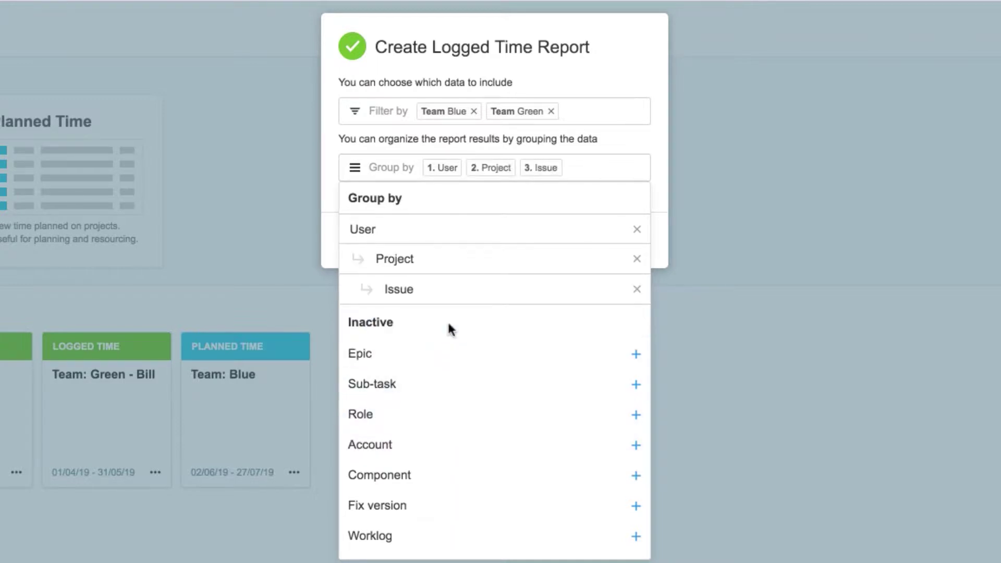
click(373, 356)
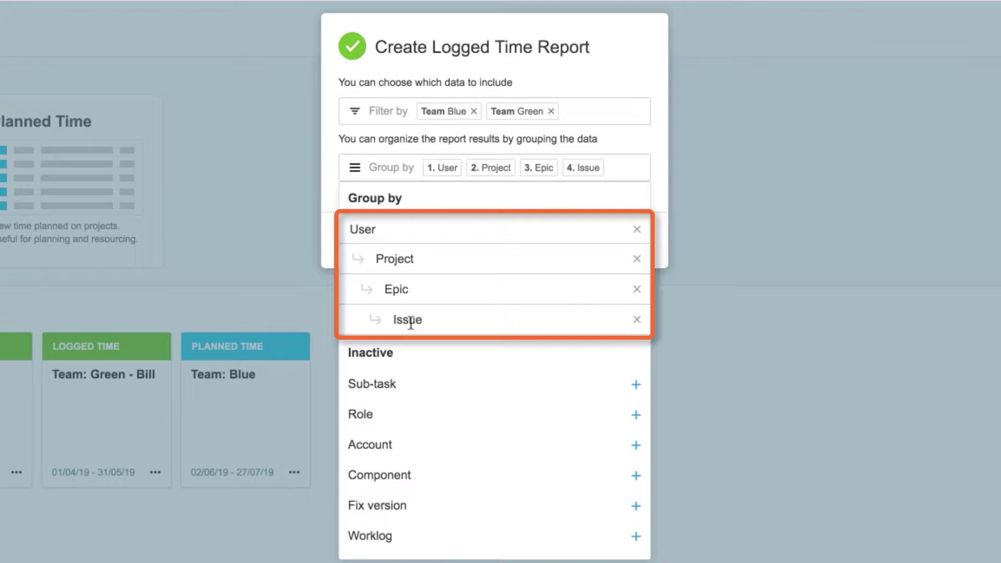
click(330, 257)
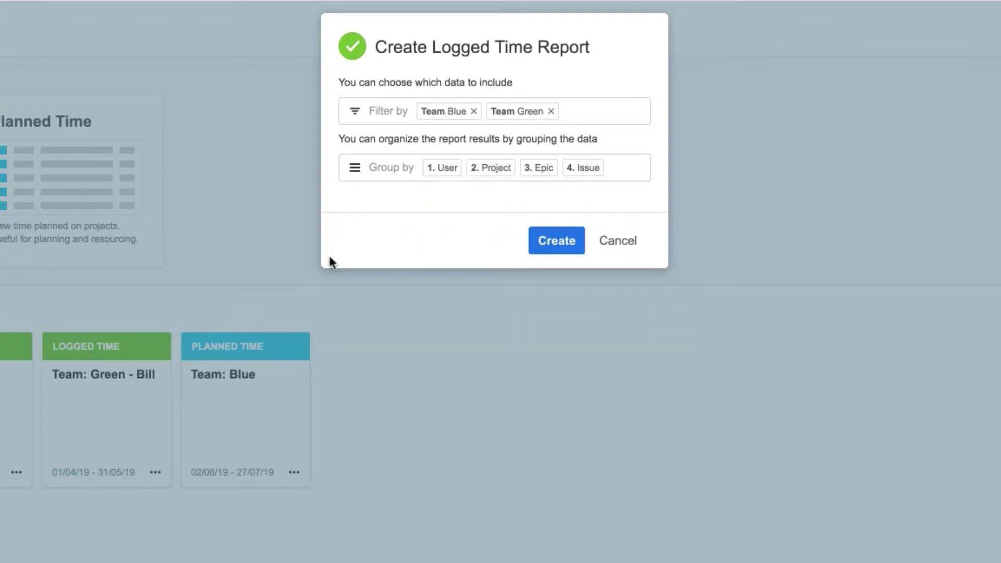
- Create the report, check its Blue/Green team filter and four grouping levels, then open the date range
click(561, 242)
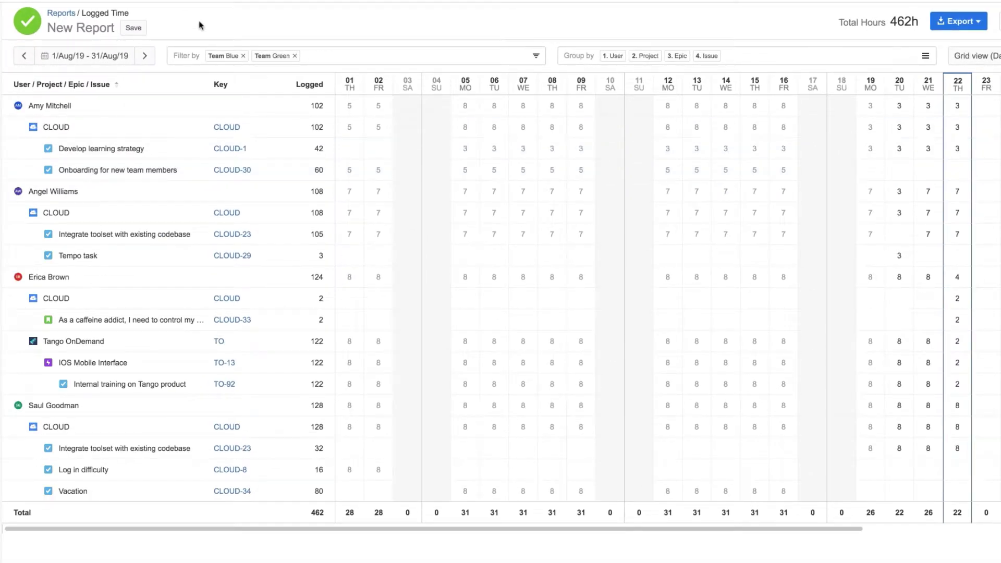
click(319, 56)
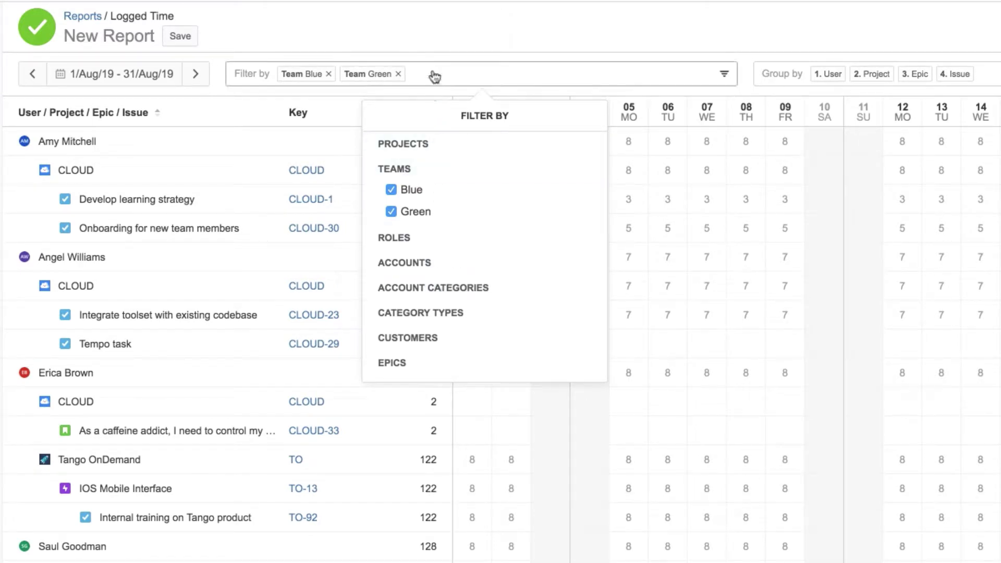
click(435, 77)
click(777, 80)
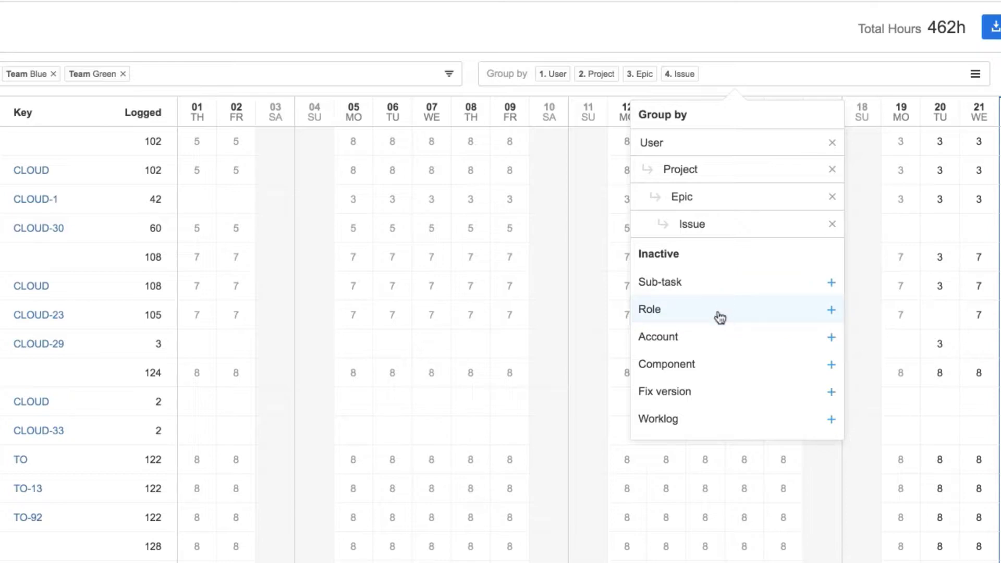
click(761, 74)
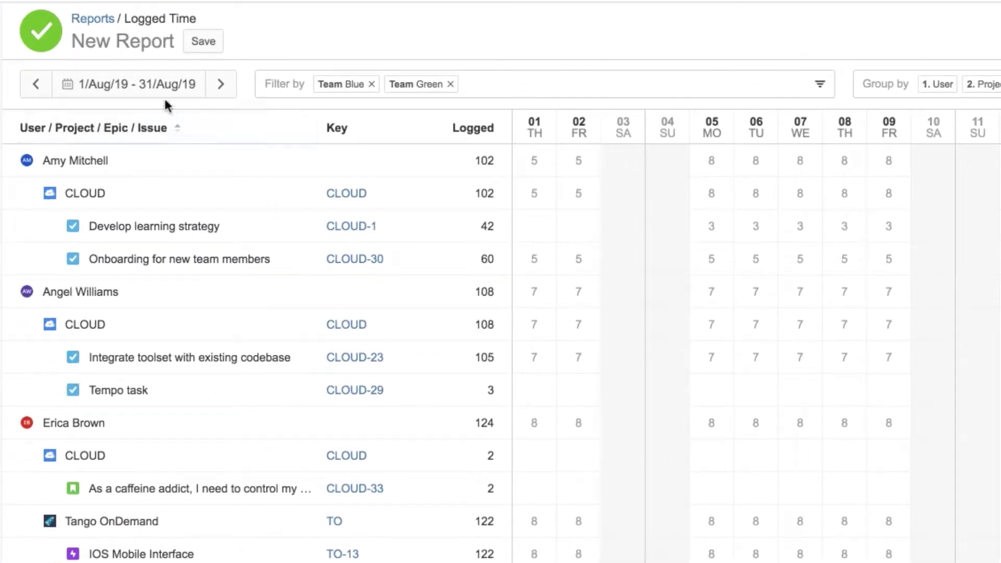
click(152, 86)
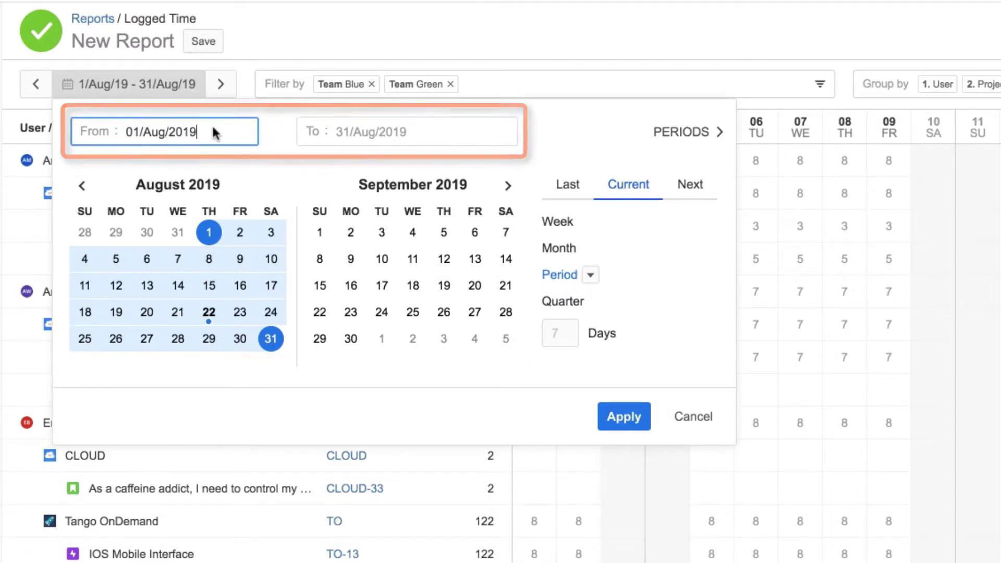
- Try custom dates, week, period and quarter, then apply the current month, 1–31 Aug 2019
click(117, 264)
click(251, 291)
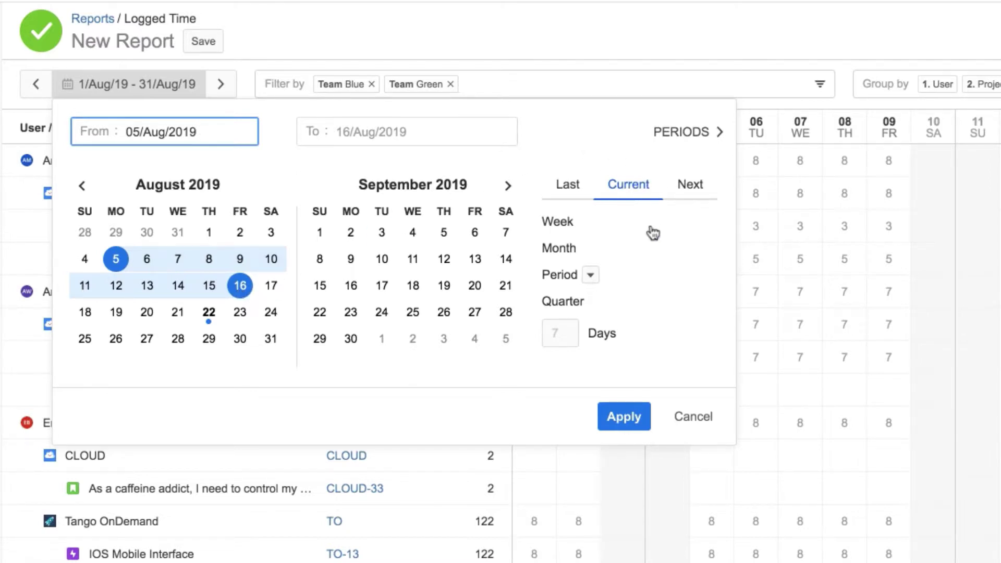
click(558, 224)
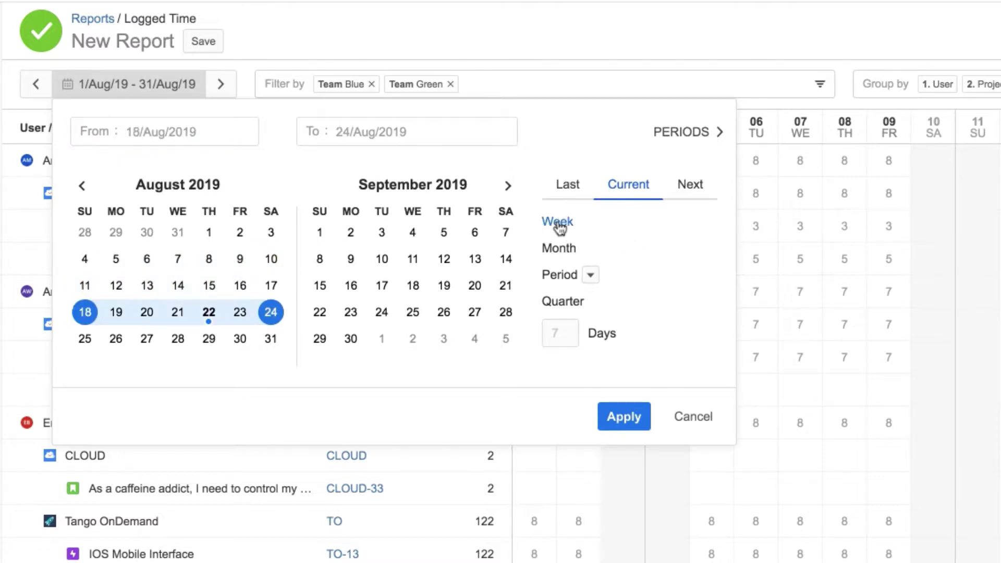
click(561, 276)
click(562, 302)
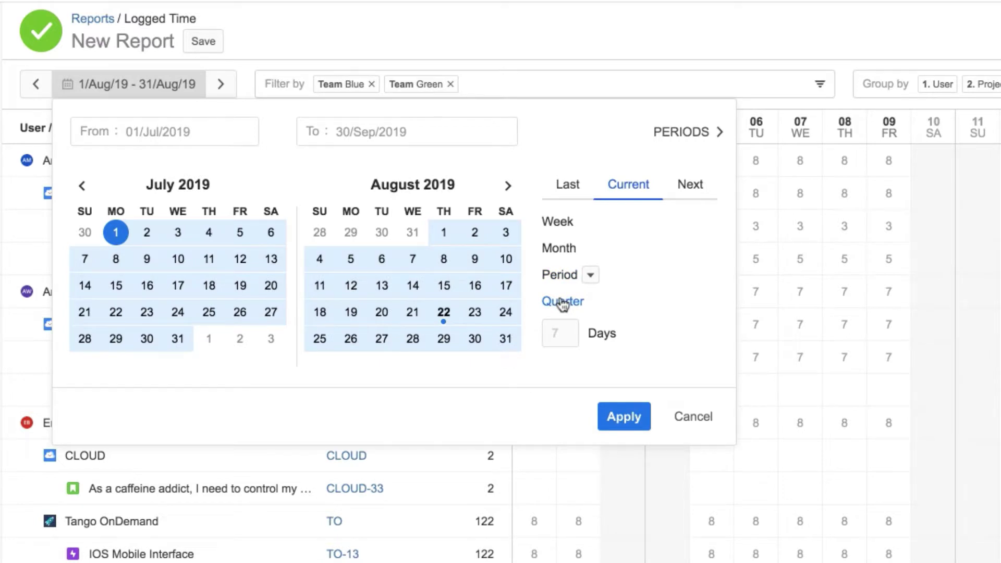
click(561, 251)
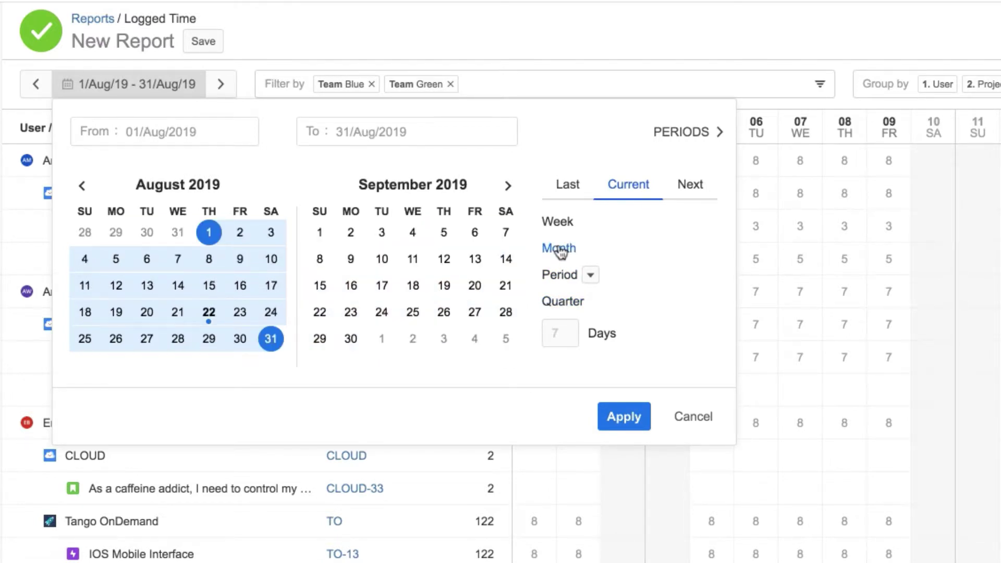
click(625, 418)
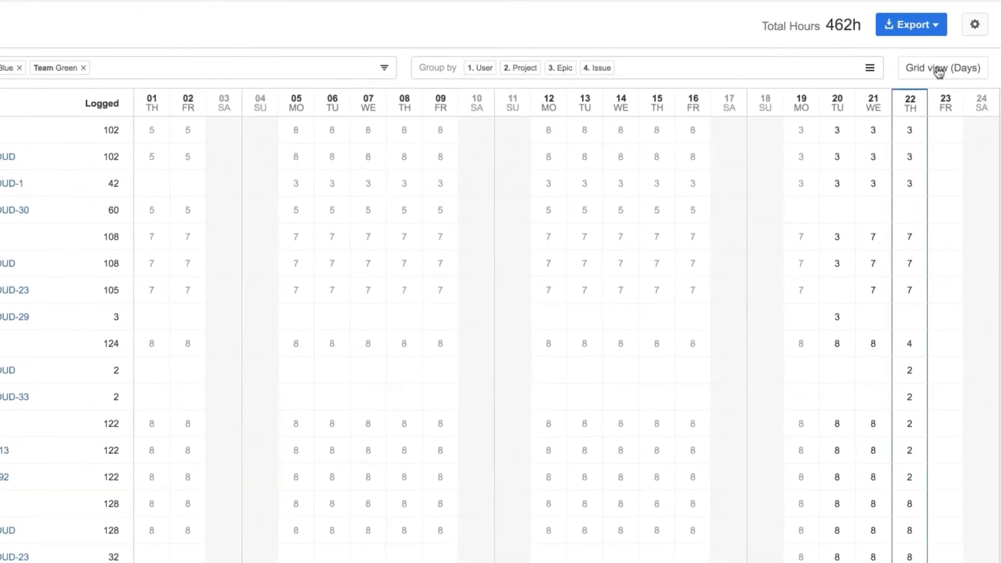
- Show the grid in weekly columns with the R% and Required columns added
click(938, 72)
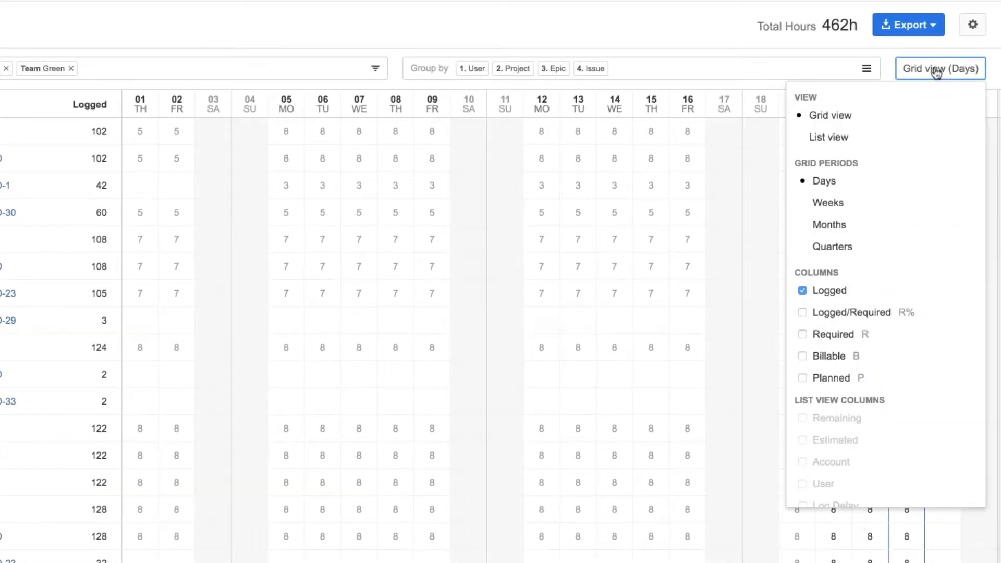
click(862, 206)
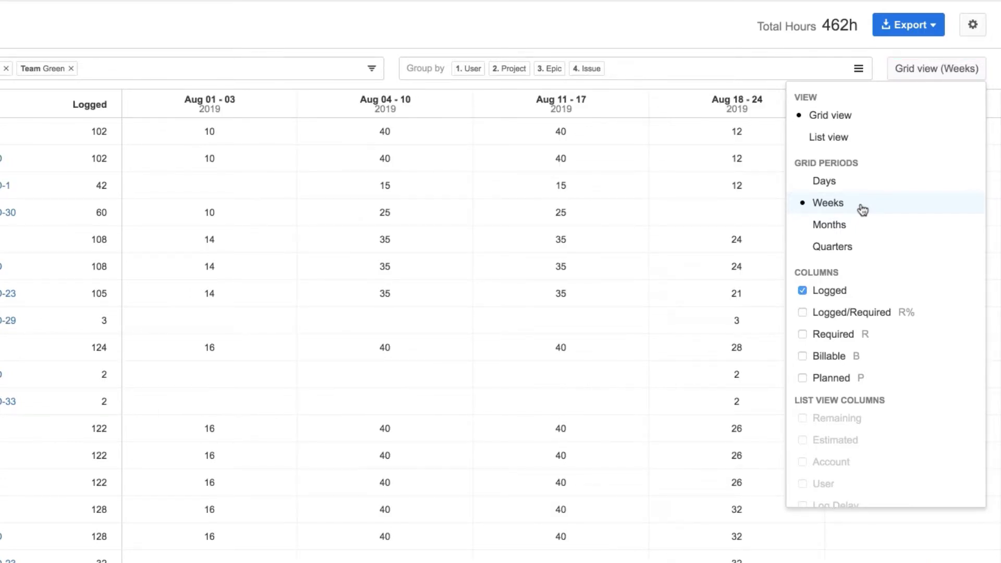
click(802, 312)
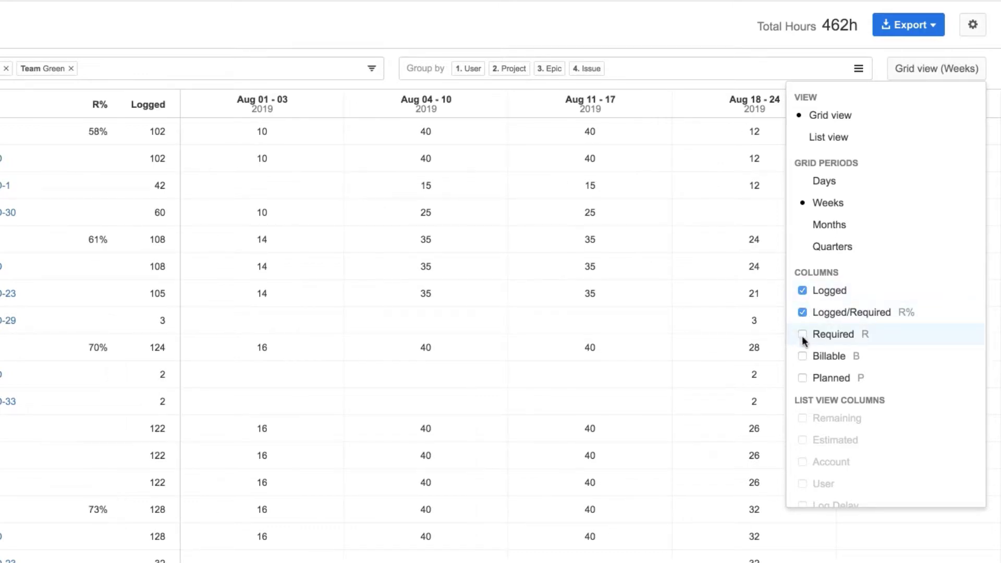
click(802, 335)
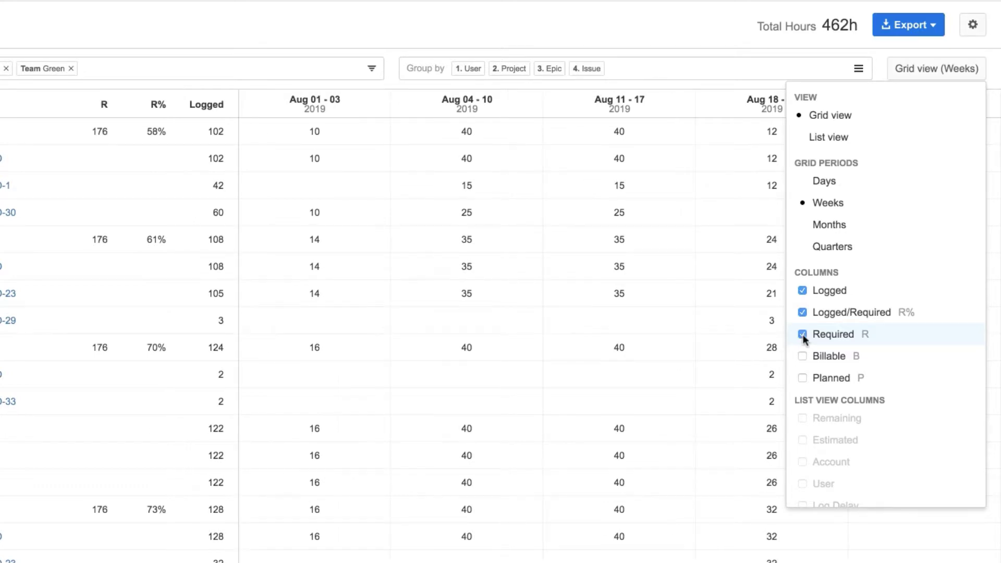
- Enable Remaining, Estimated and Account list-view columns, then return to the weekly grid
click(827, 138)
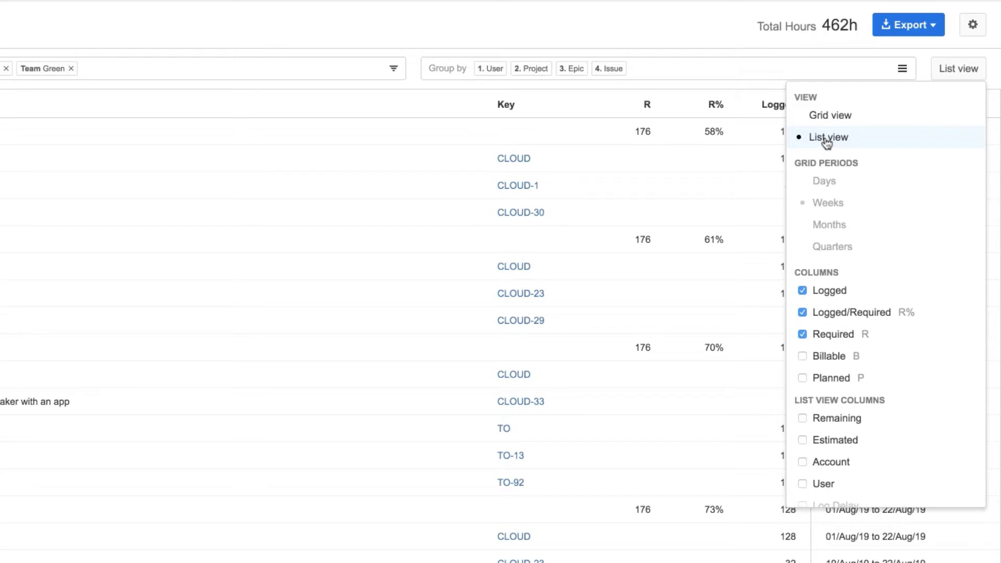
click(801, 417)
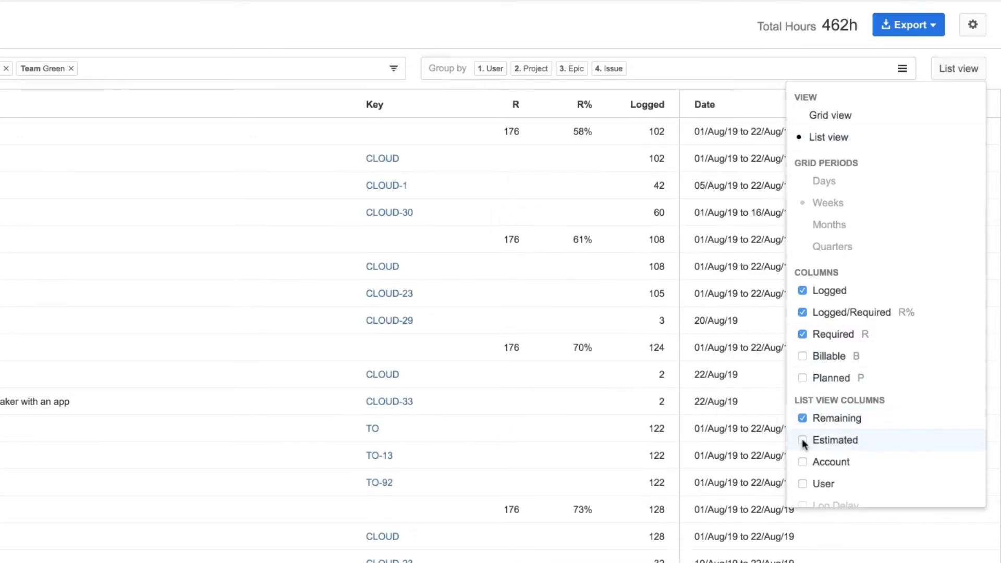
click(801, 439)
click(802, 461)
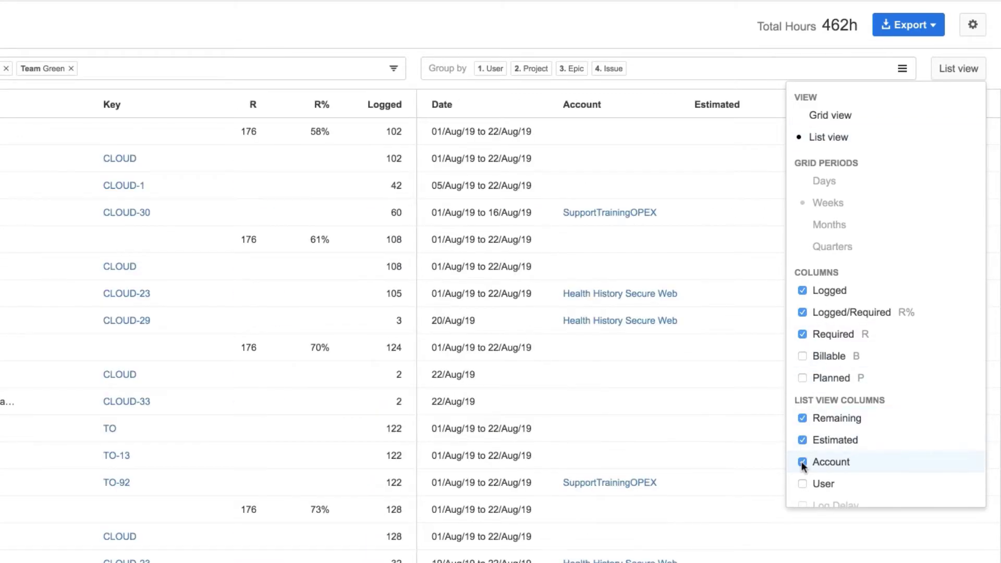
click(820, 115)
click(724, 30)
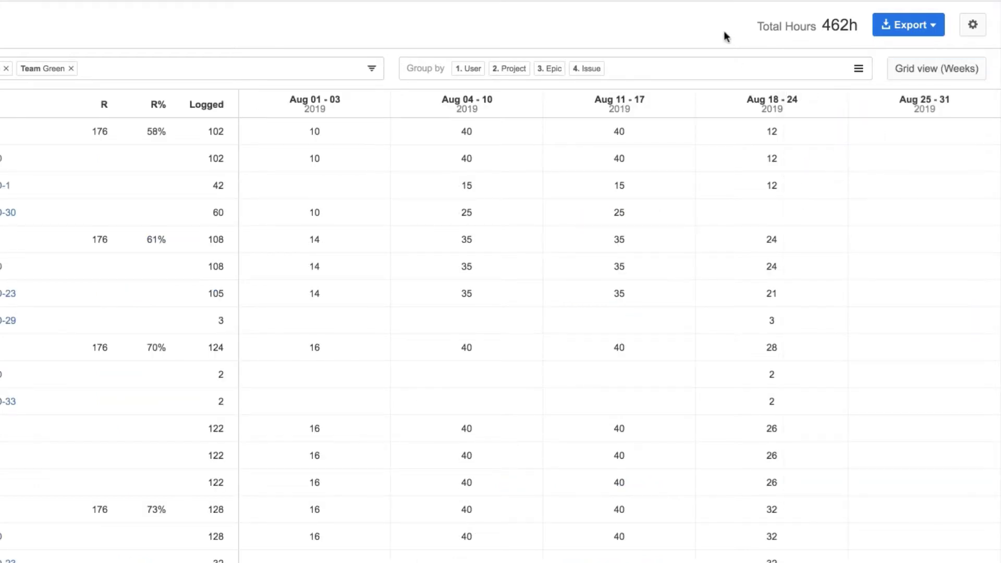
- Set the report date format to 22/08/19, keeping durations as decimal hours (3.25)
click(973, 27)
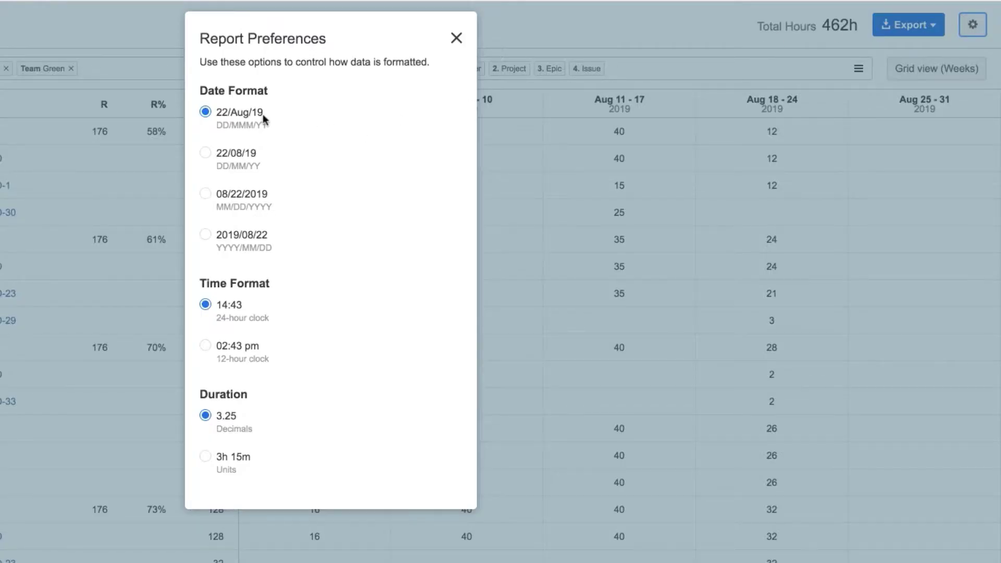
click(205, 154)
click(205, 457)
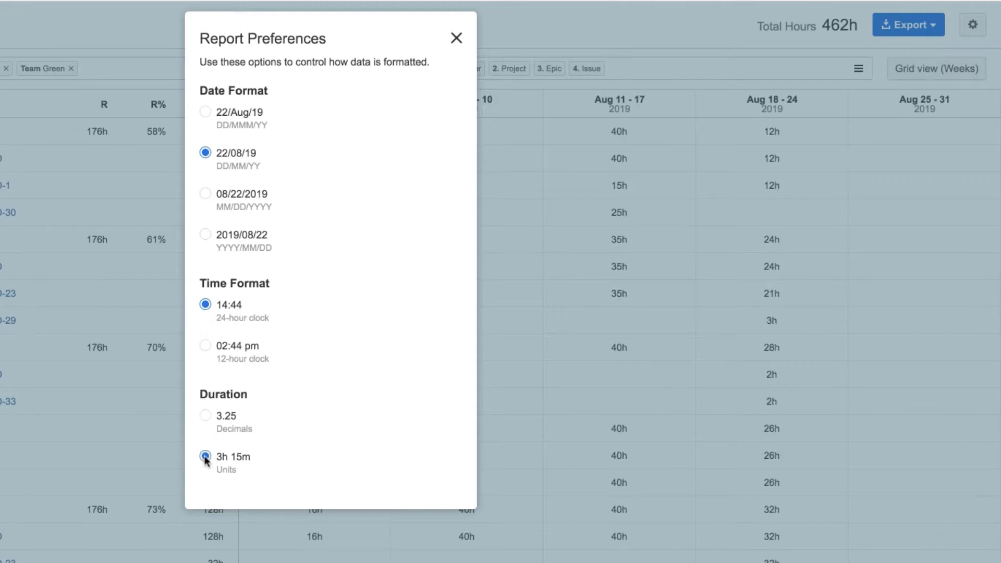
click(204, 416)
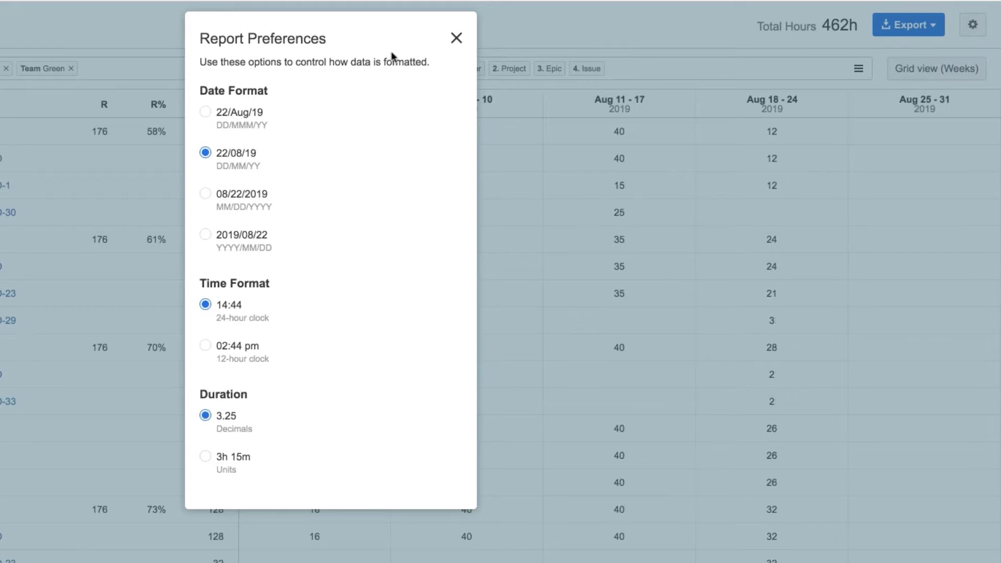
- Try sorting by Logged hours, then sort rows by User / Project / Epic / Issue descending
click(456, 38)
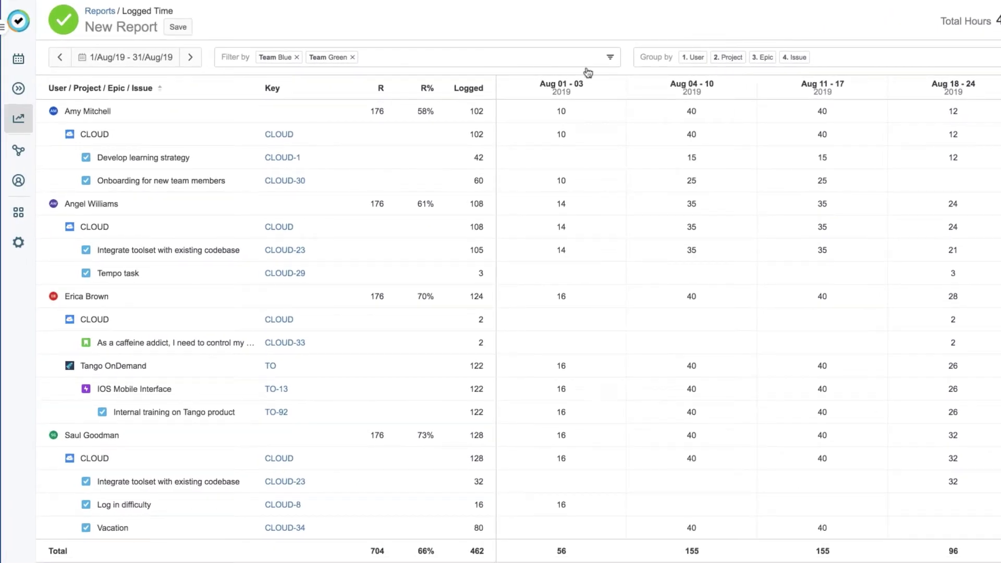
click(467, 93)
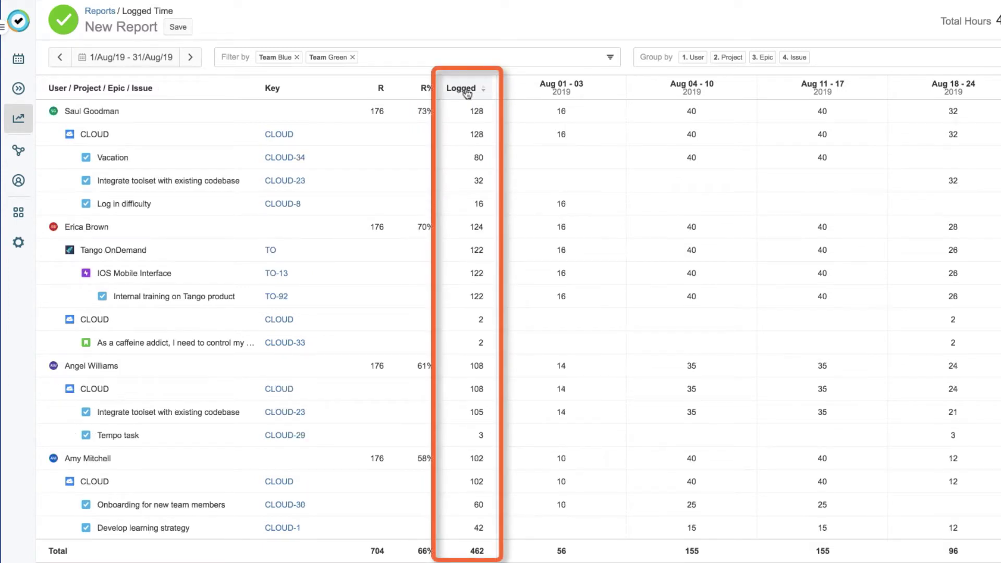
click(484, 93)
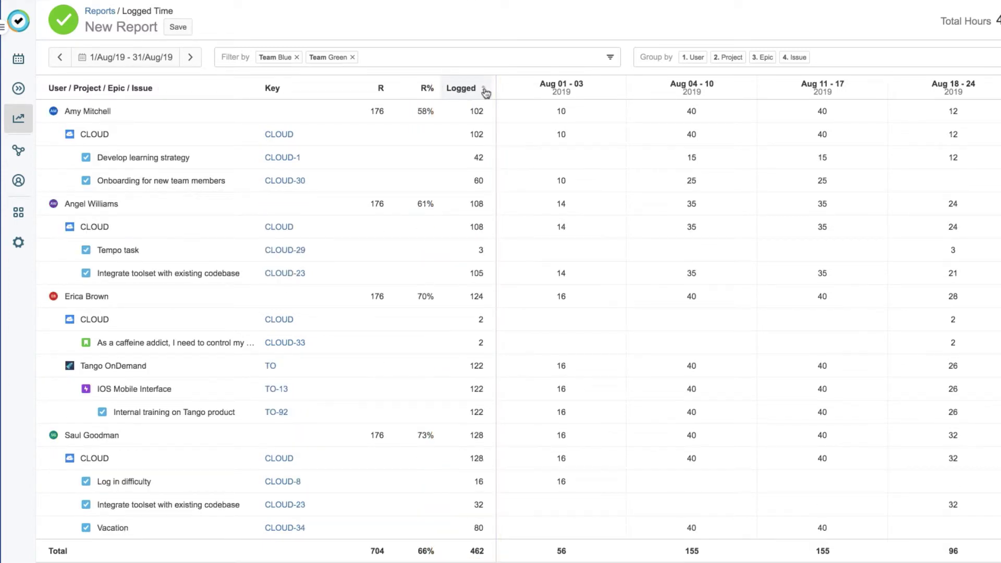
click(485, 92)
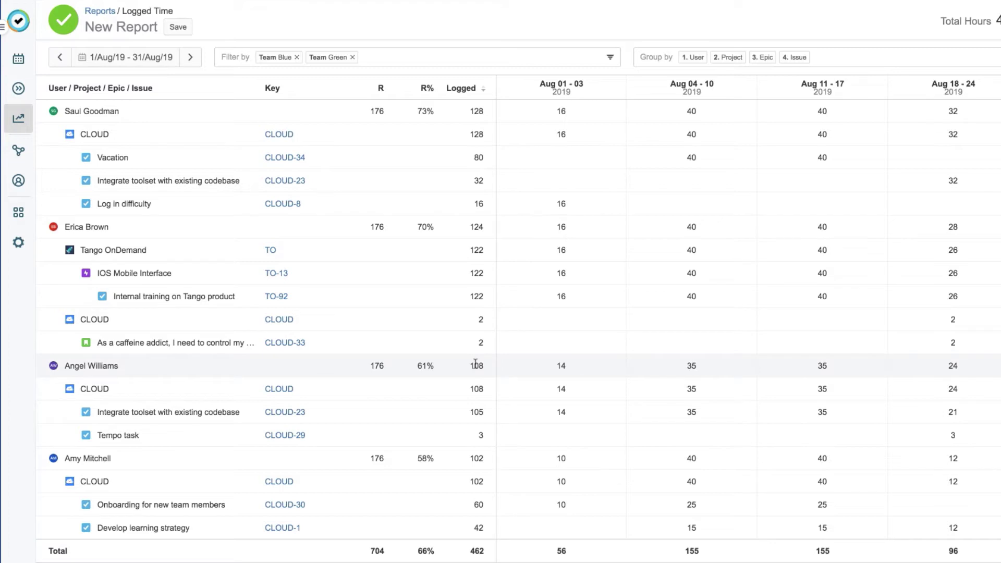
click(119, 92)
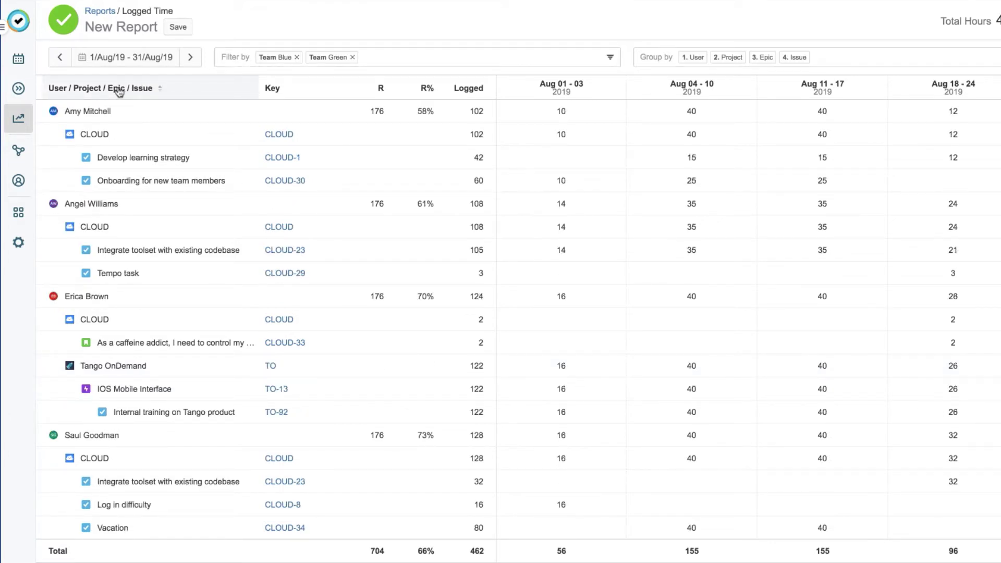
click(119, 91)
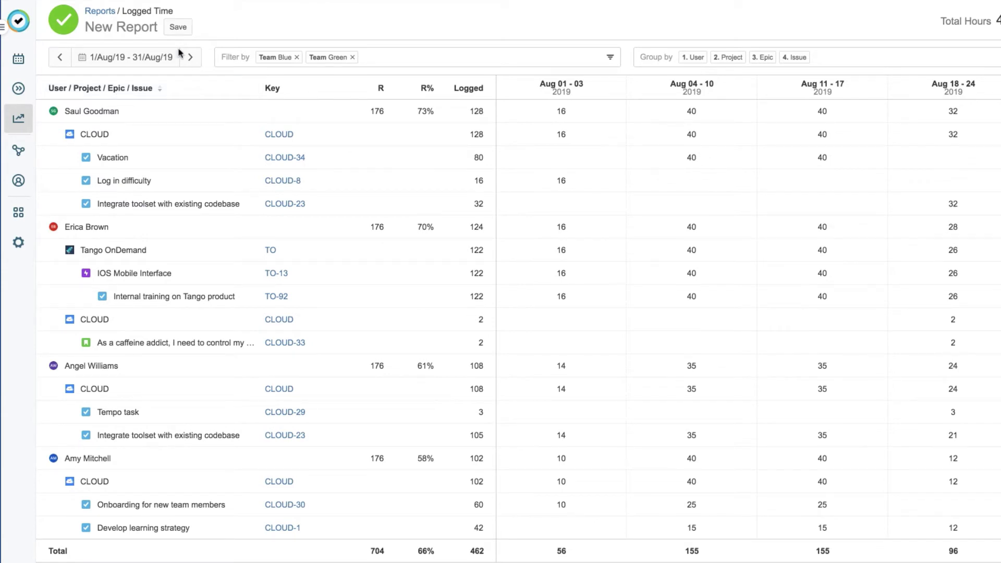
- Save the report under the title 'Team Monthly Report'
click(178, 28)
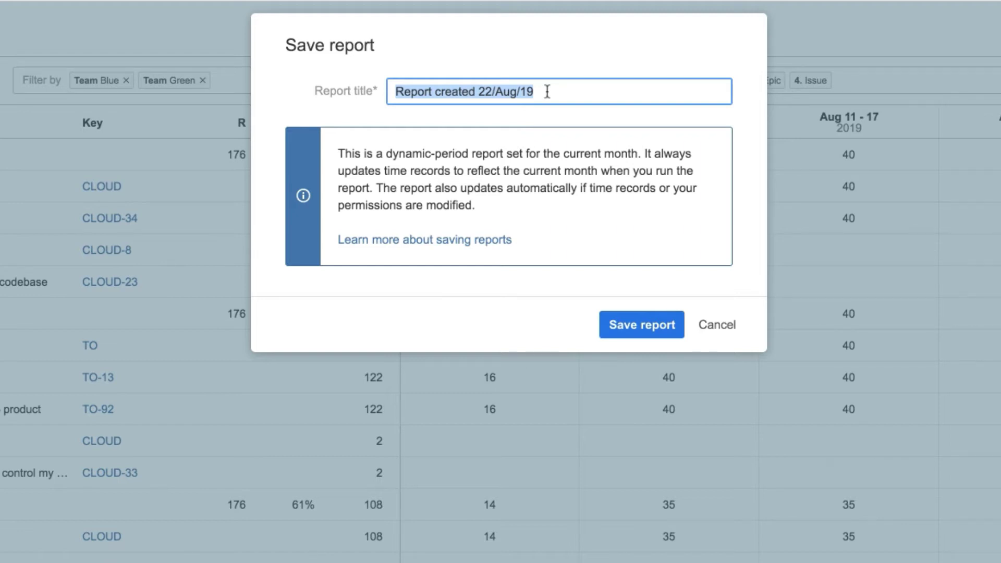
text(Team Monthly)
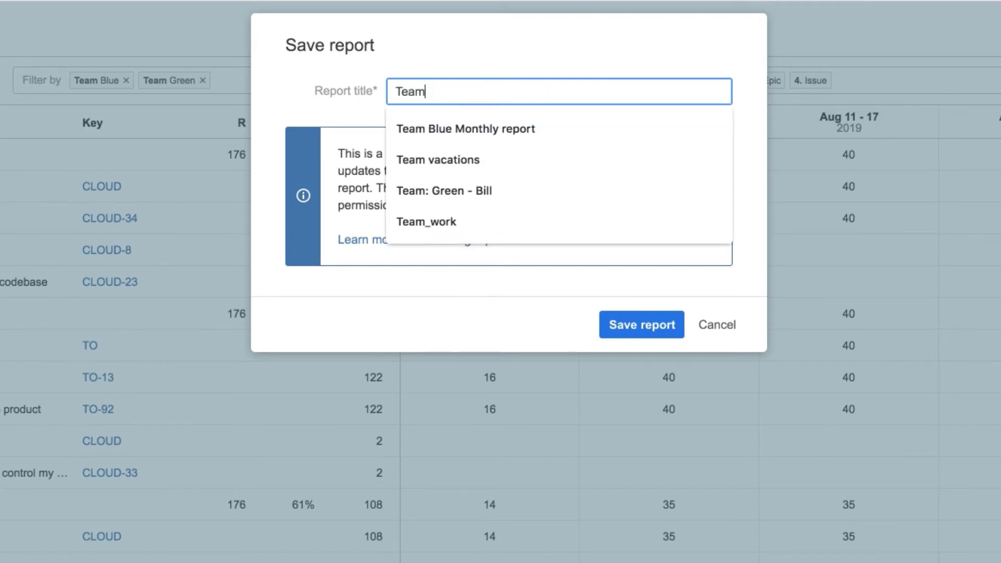
text( Report)
click(630, 327)
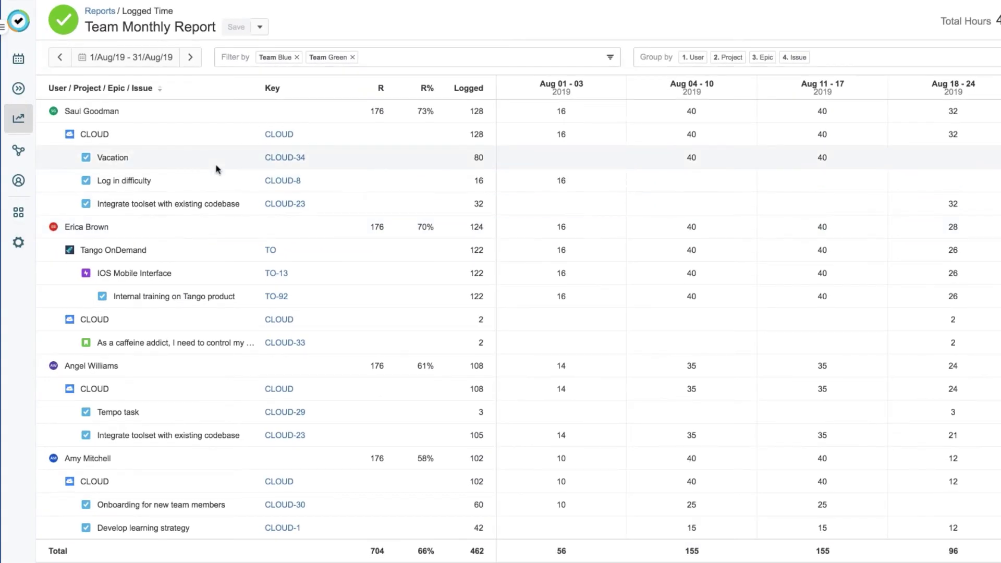
- Open Team Monthly Report from the Saved Reports list on the Reports page
click(26, 123)
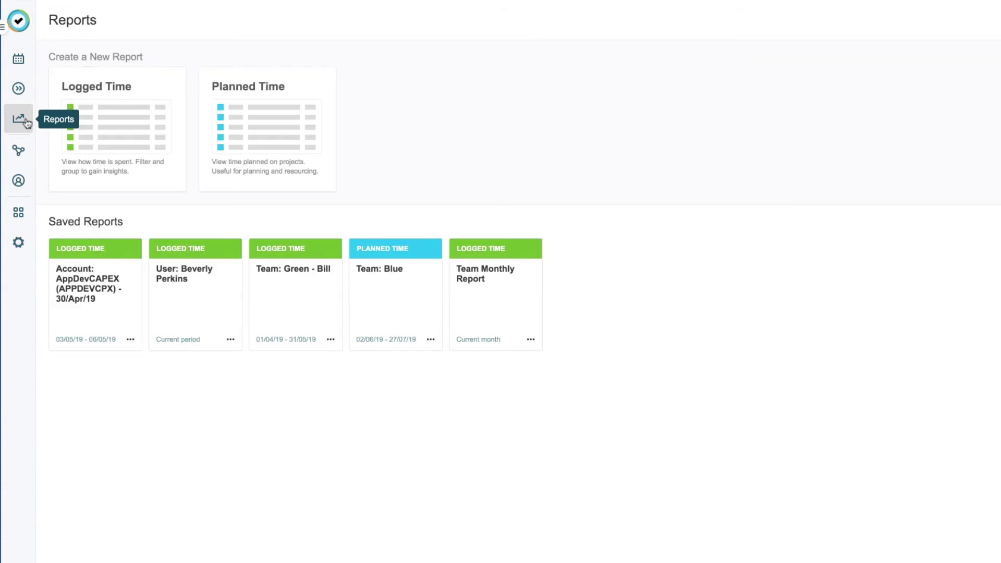
click(497, 312)
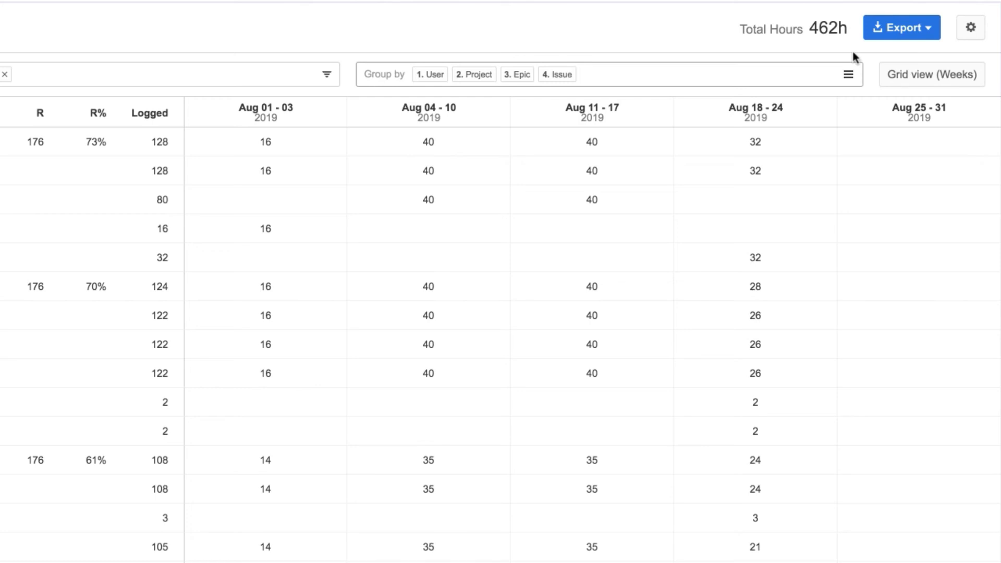
- Download the Team Monthly Report data as an XLSX spreadsheet
click(892, 31)
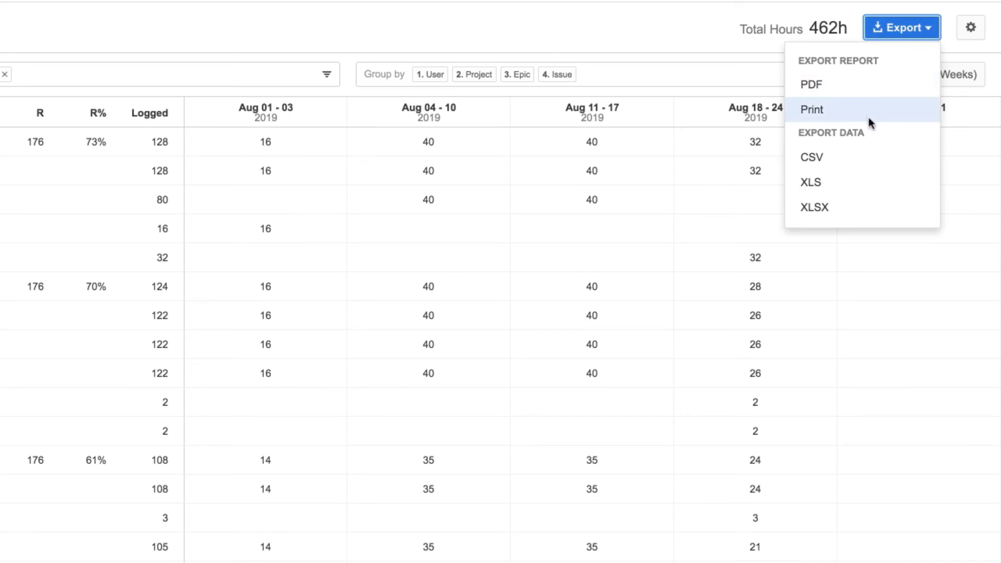
click(859, 208)
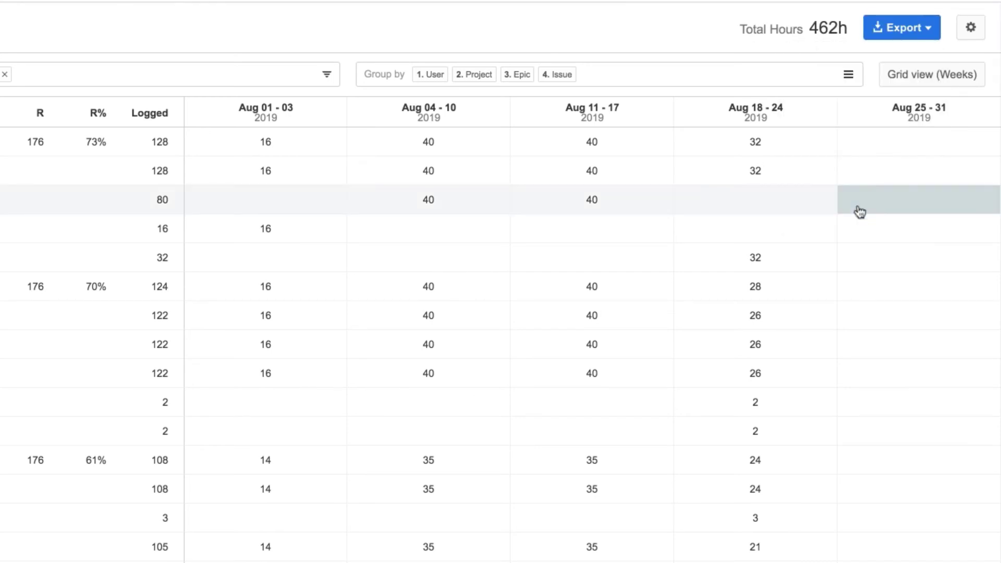